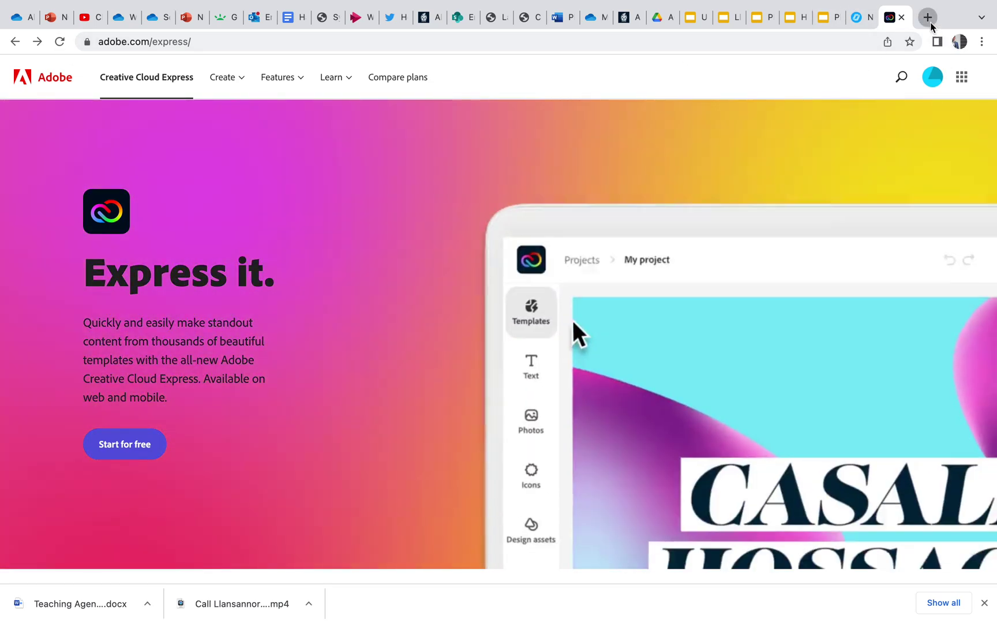
# Search Google for 'adobe creative cloud express' in a fresh browser tab
pyautogui.click(929, 20)
pyautogui.write('goo')
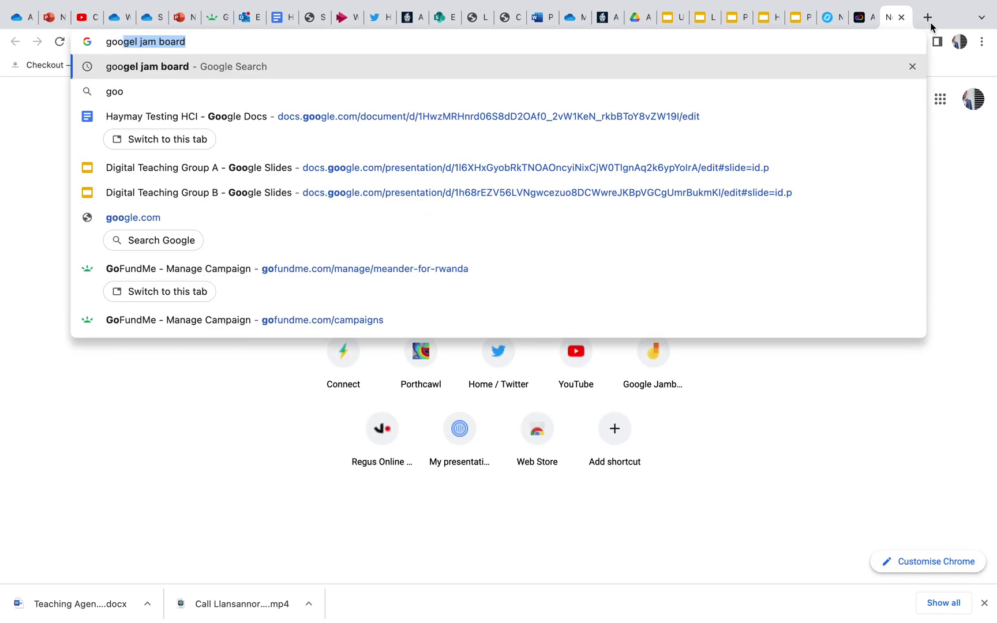
pyautogui.press('BackSpace')
pyautogui.press('BackSpace')
pyautogui.press('BackSpace')
pyautogui.press('BackSpace')
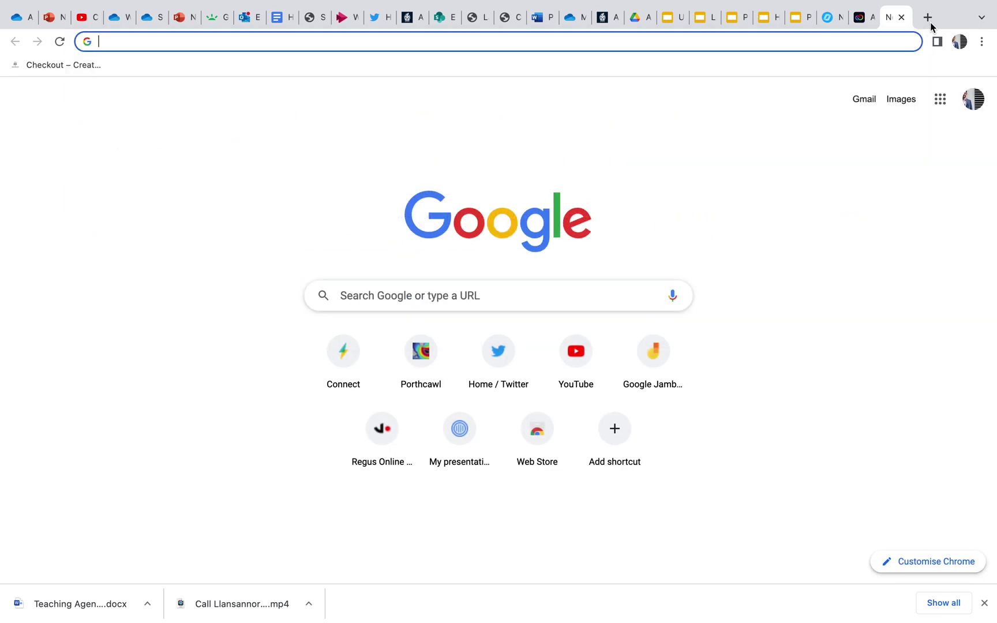
pyautogui.write('adobe creativ')
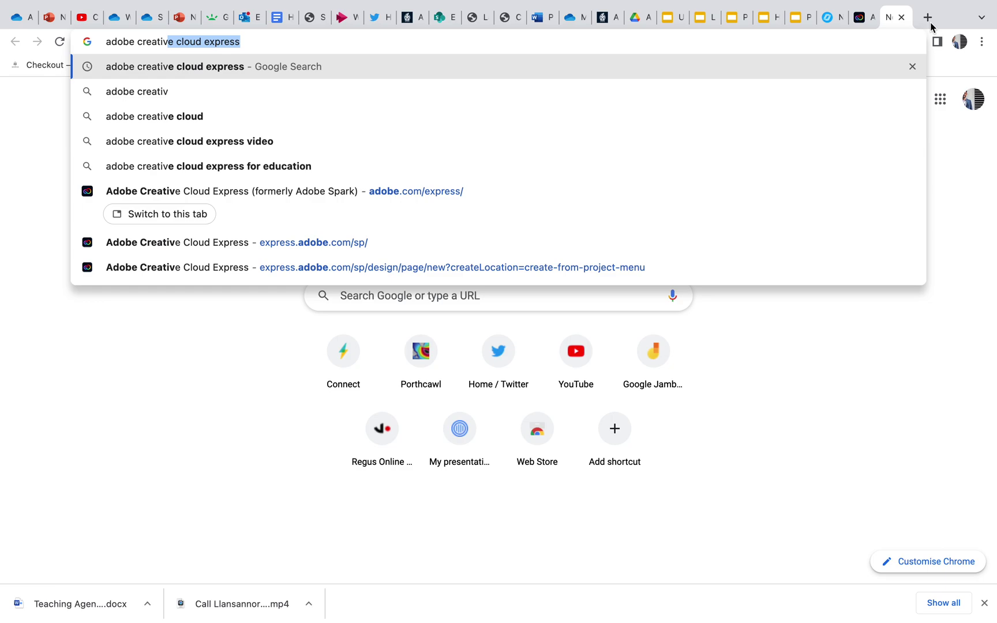
pyautogui.press('Return')
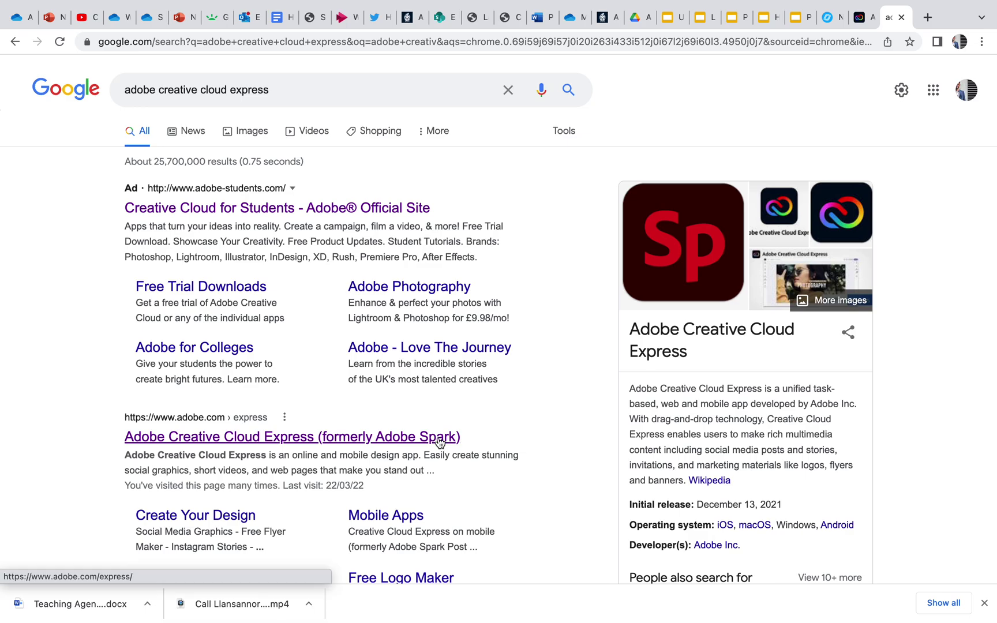
# Go to the Adobe Express result and launch Creative Cloud Express from the Adobe apps list
pyautogui.click(455, 440)
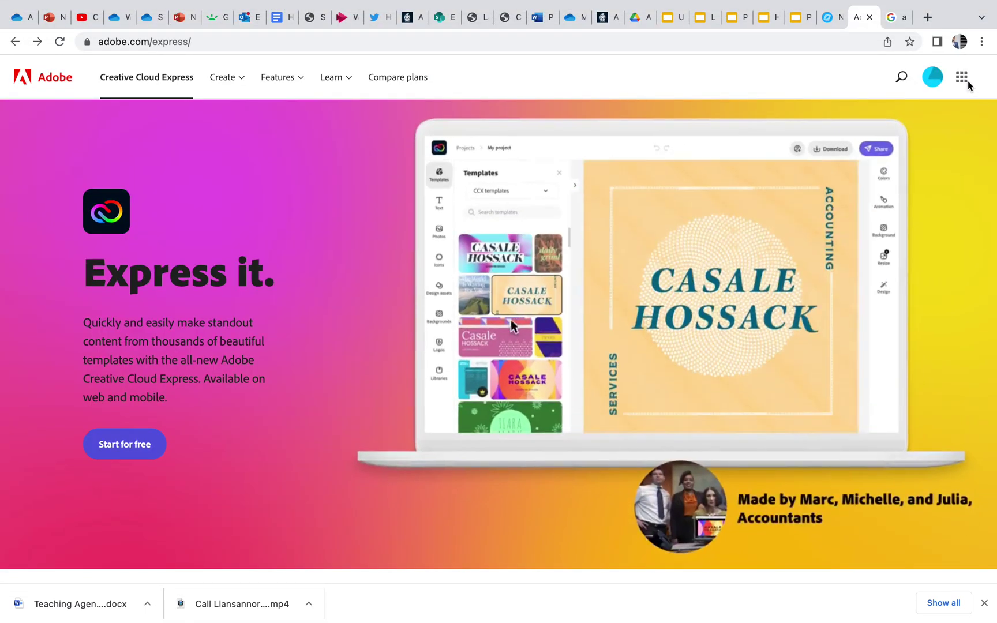
pyautogui.click(898, 18)
pyautogui.click(403, 441)
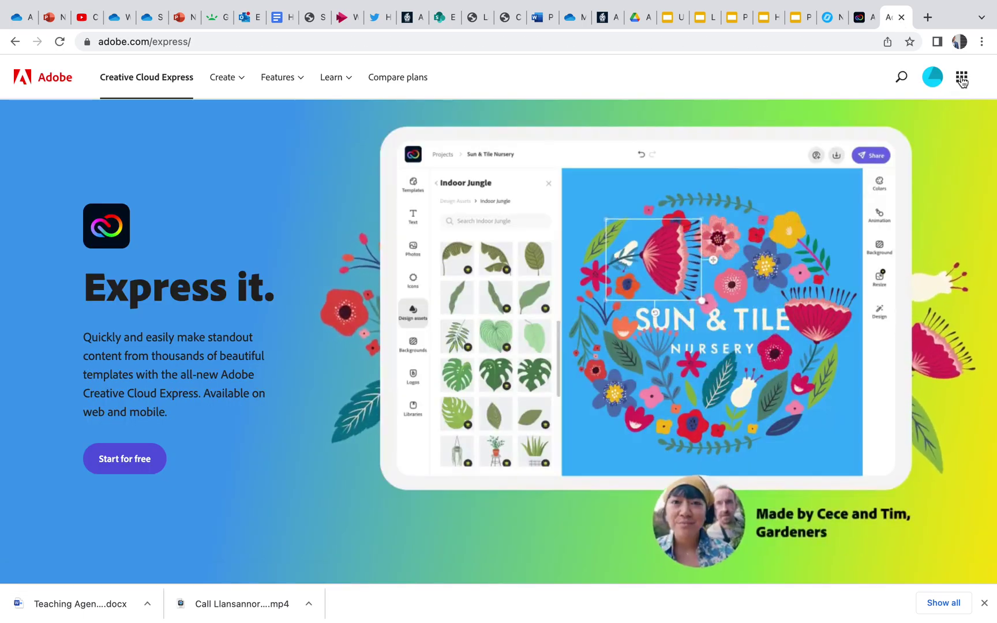
pyautogui.click(961, 77)
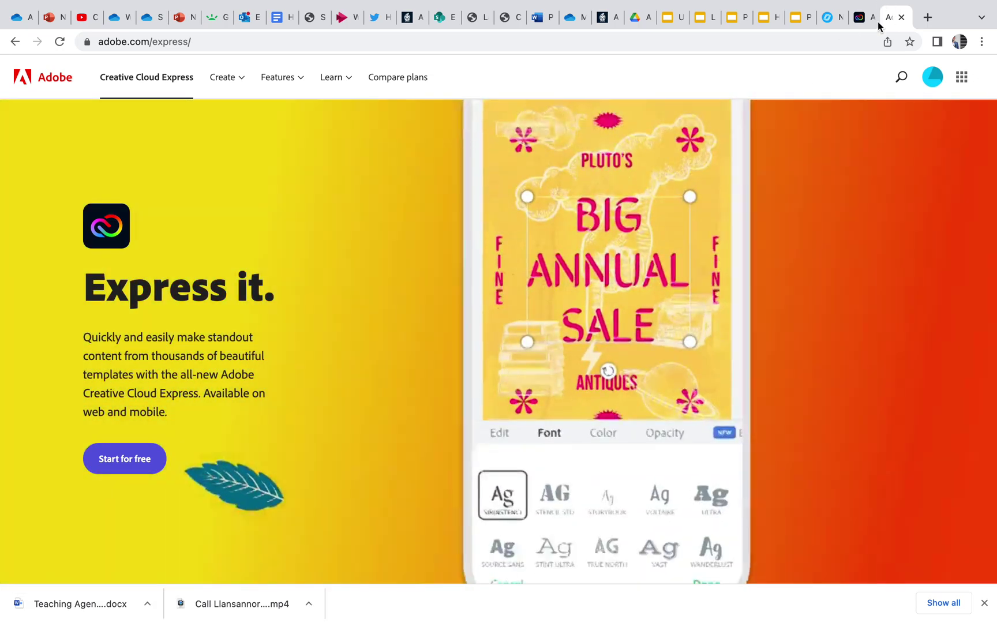
pyautogui.moveTo(889, 18); pyautogui.dragTo(869, 21)
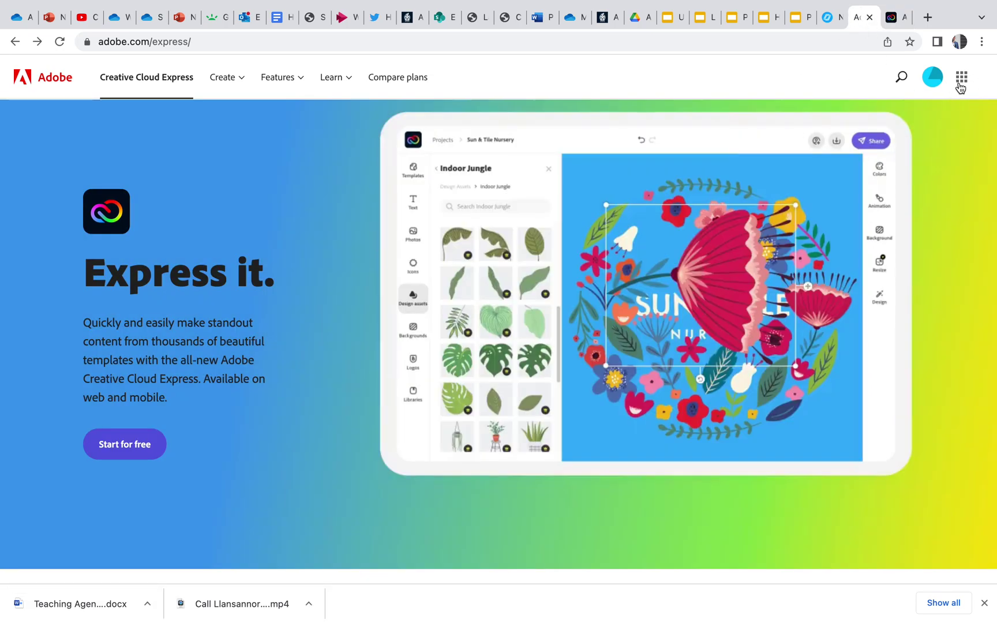
pyautogui.click(961, 78)
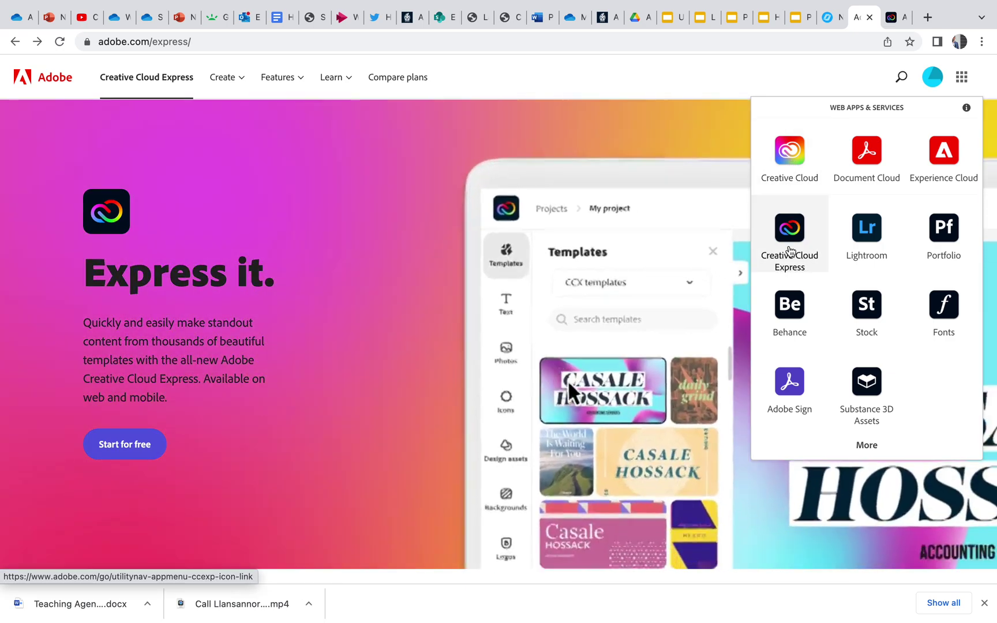
pyautogui.click(790, 257)
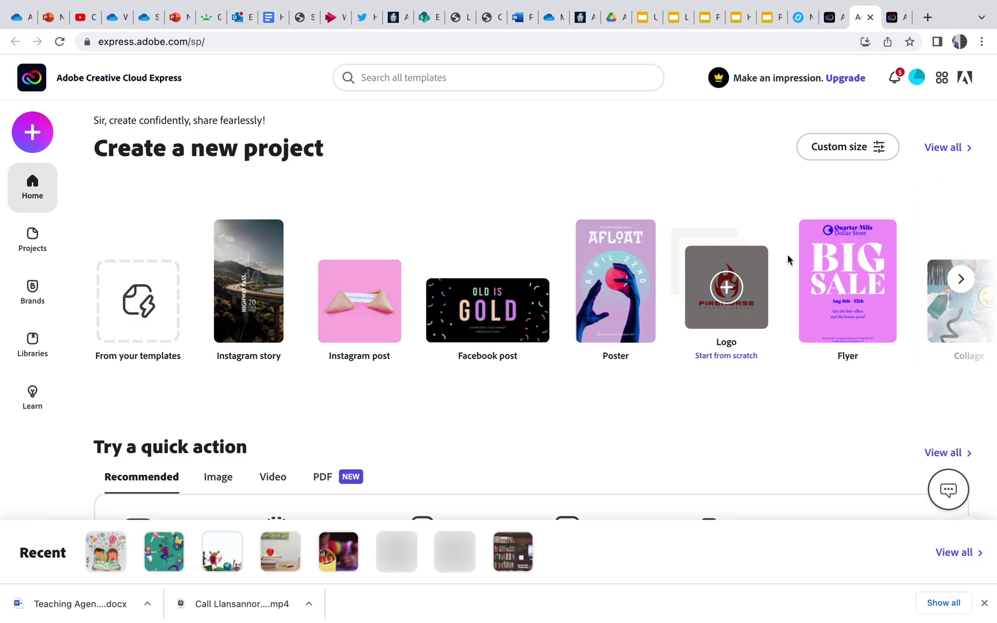
# Browse the new project types carousel, then bring up the Create new menu
pyautogui.scroll(-1, 571, 347)
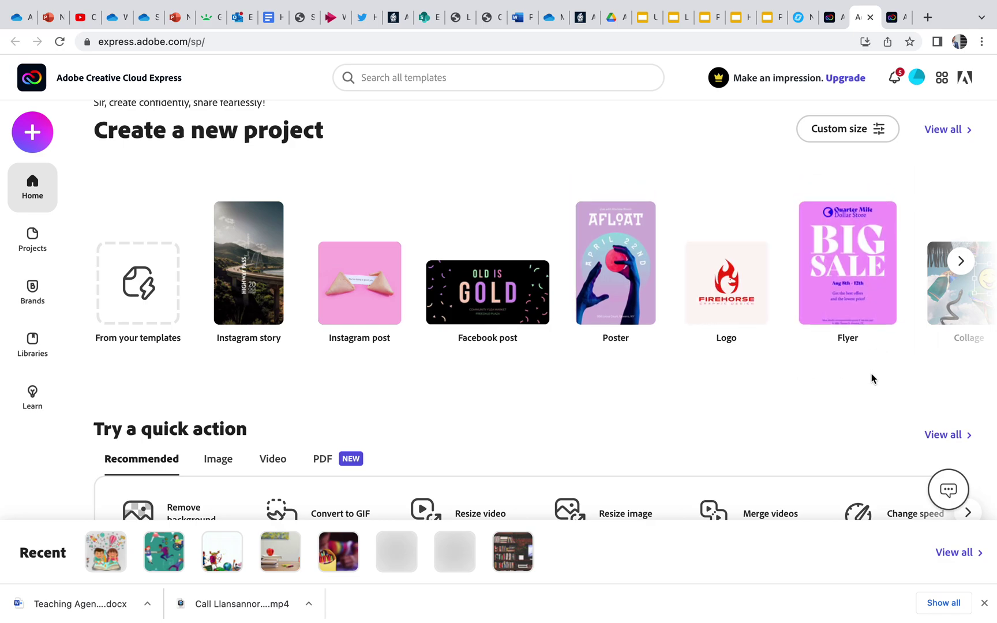
pyautogui.click(961, 261)
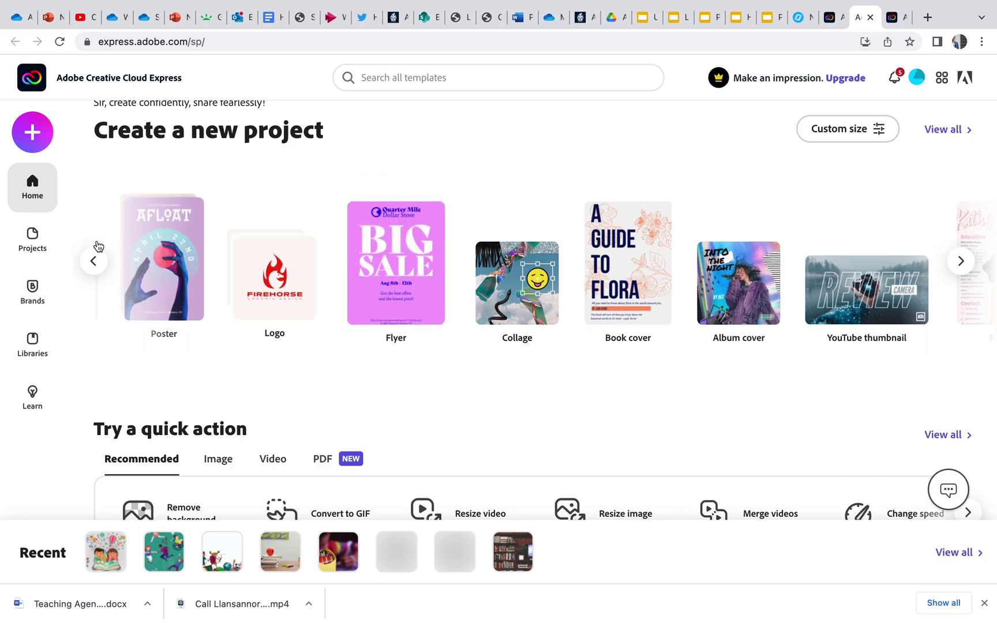
pyautogui.click(93, 259)
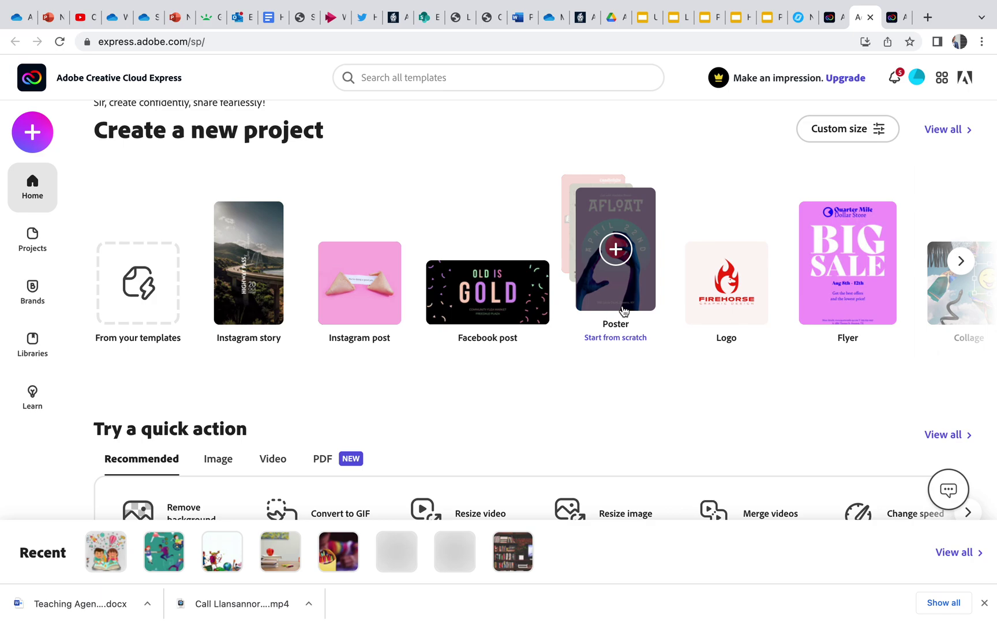
pyautogui.click(38, 140)
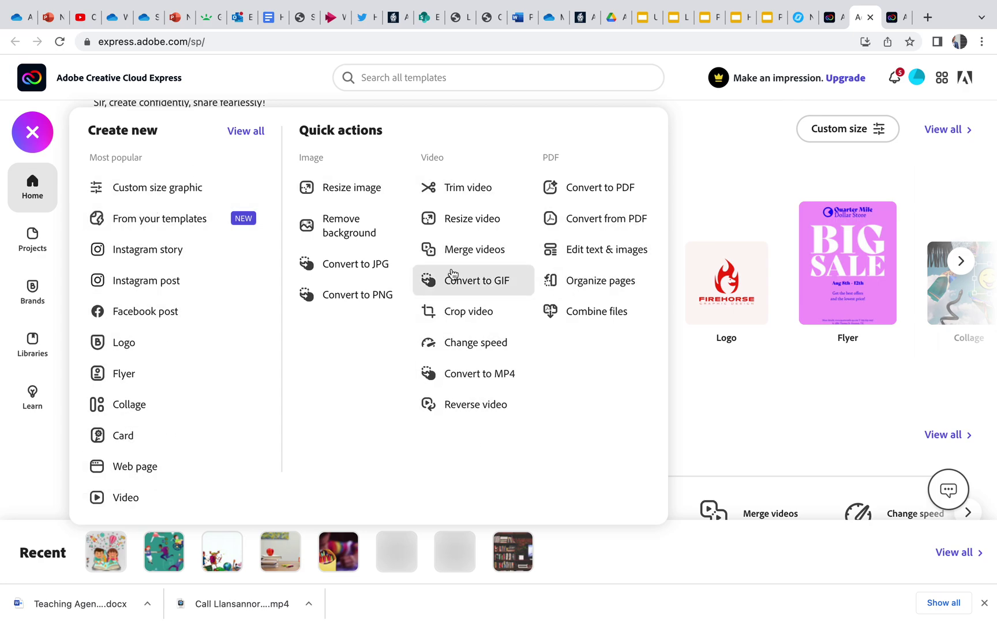
# Start a Web page project and title it 'Aole 1 part 2 blog'
pyautogui.click(144, 474)
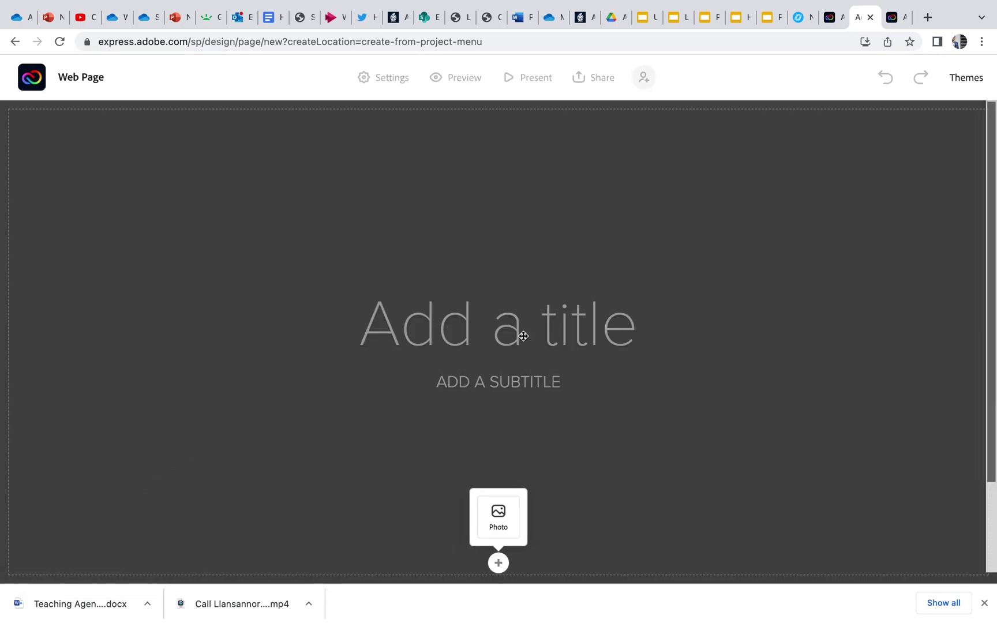
pyautogui.click(523, 336)
pyautogui.write('AOIe')
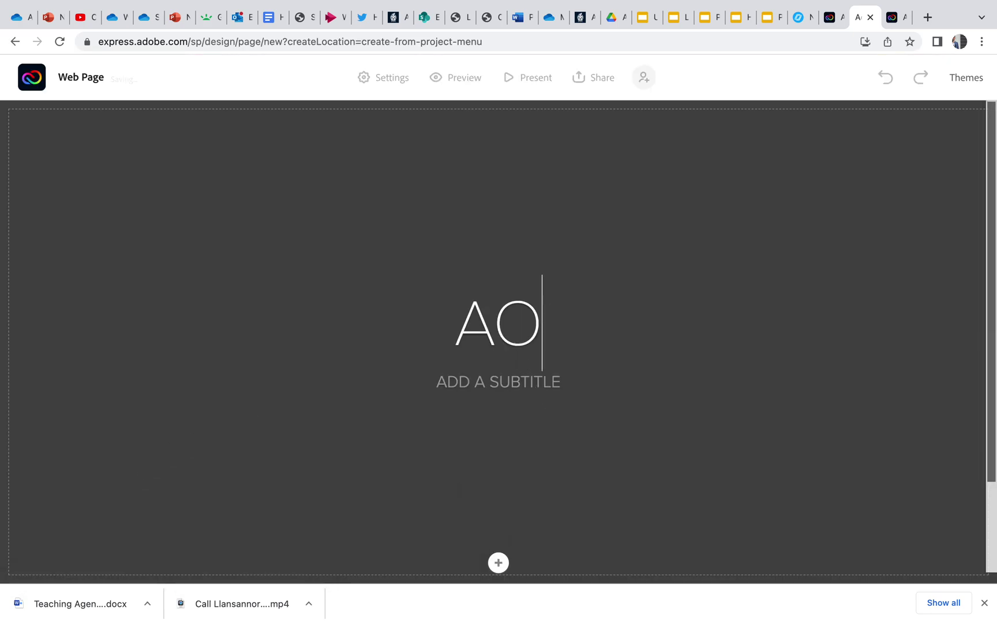
pyautogui.press('BackSpace')
pyautogui.press('BackSpace')
pyautogui.press('BackSpace')
pyautogui.write('ole ')
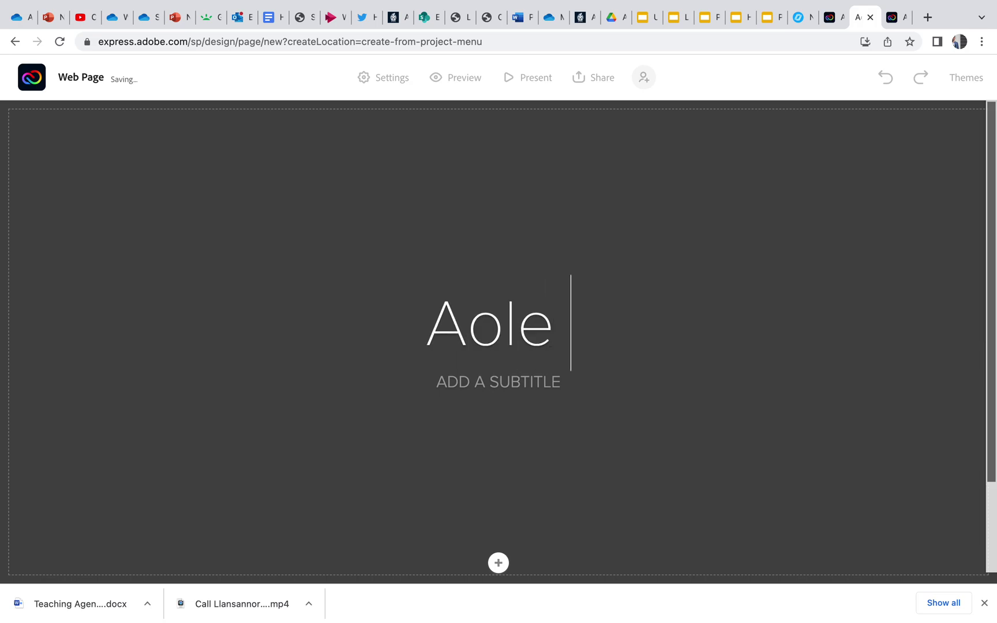
pyautogui.write('1 part 2')
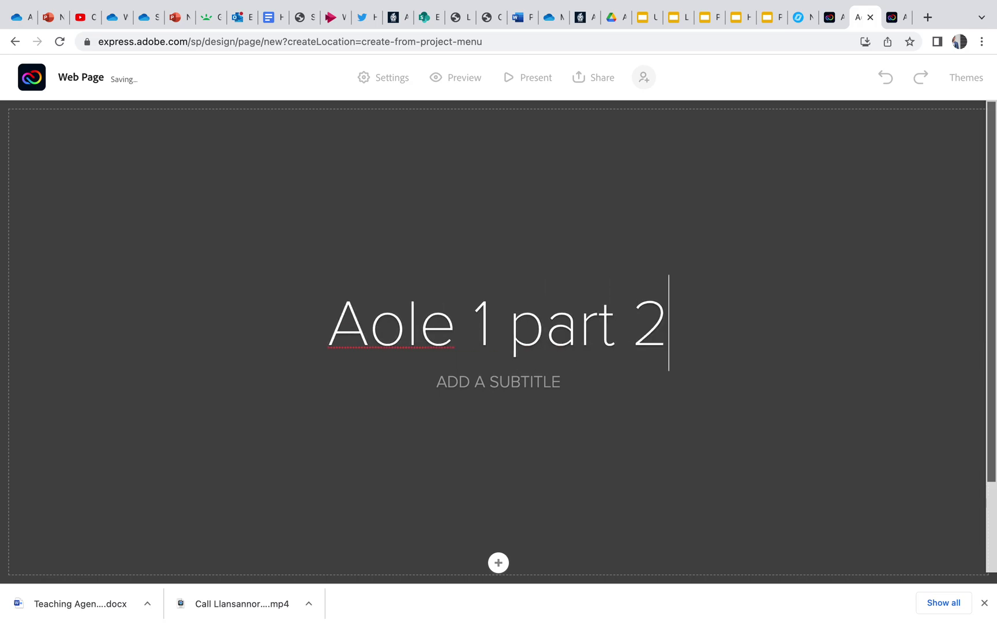
pyautogui.write(' blog')
# Enter the author's name as the page subtitle
pyautogui.click(511, 379)
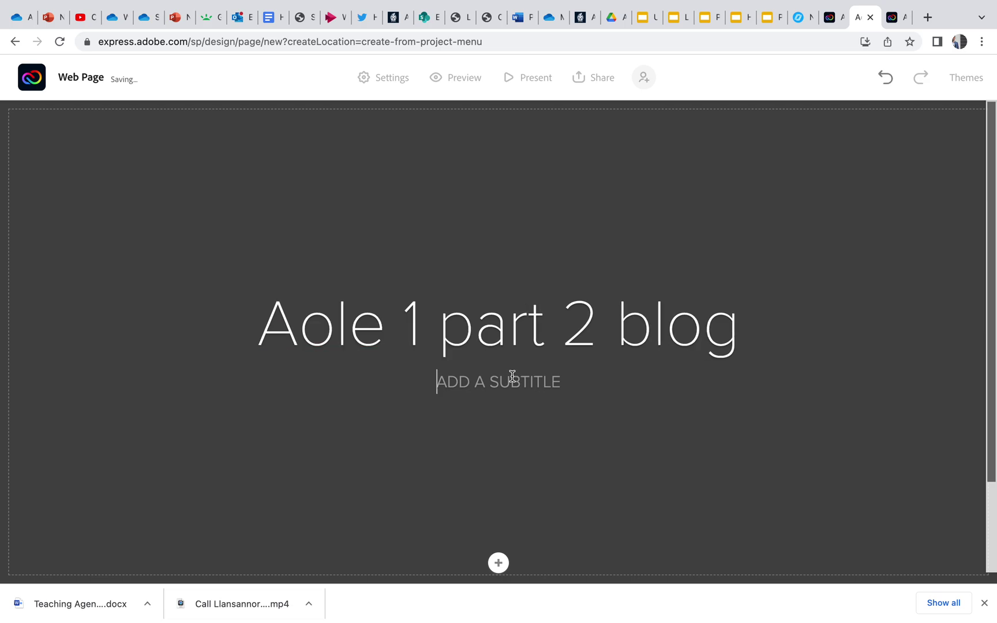
pyautogui.write('NICK YOUNG')
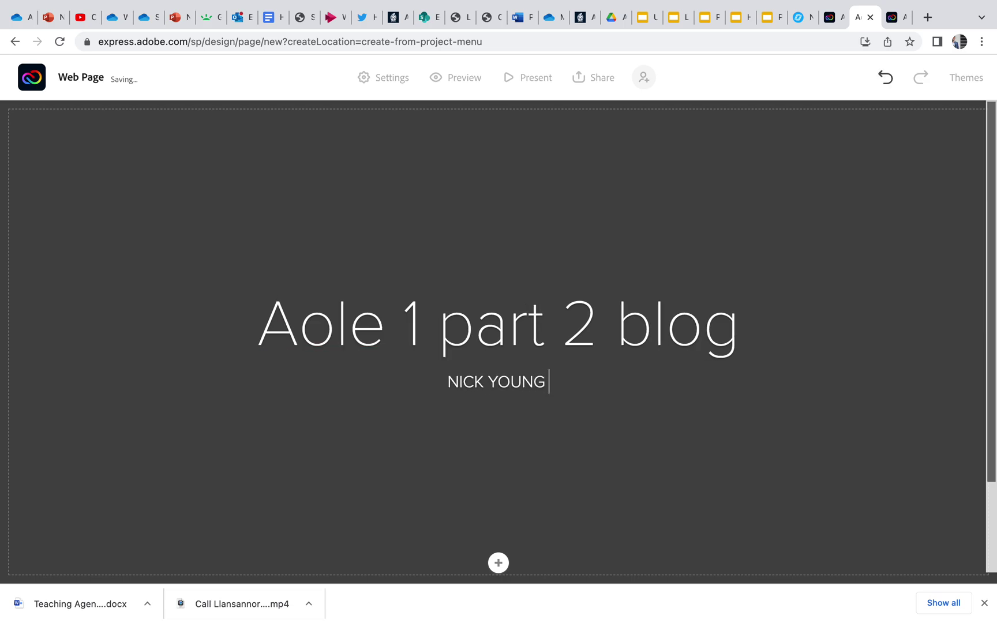
pyautogui.scroll(-1, 570, 414)
# Add a Photo block below the hero, browse the stock photos, and close without choosing one
pyautogui.click(499, 451)
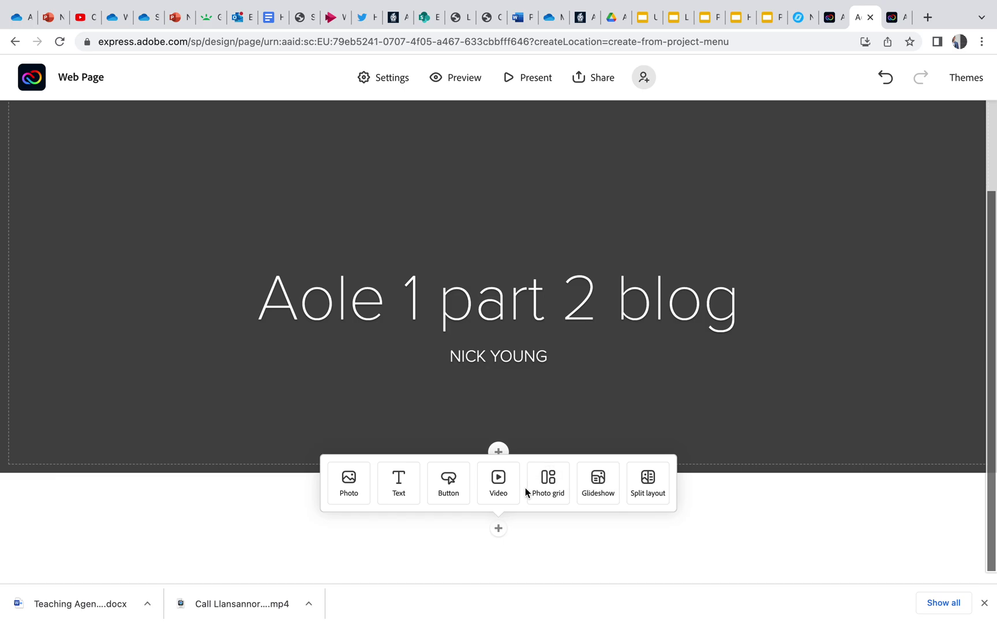
pyautogui.click(348, 491)
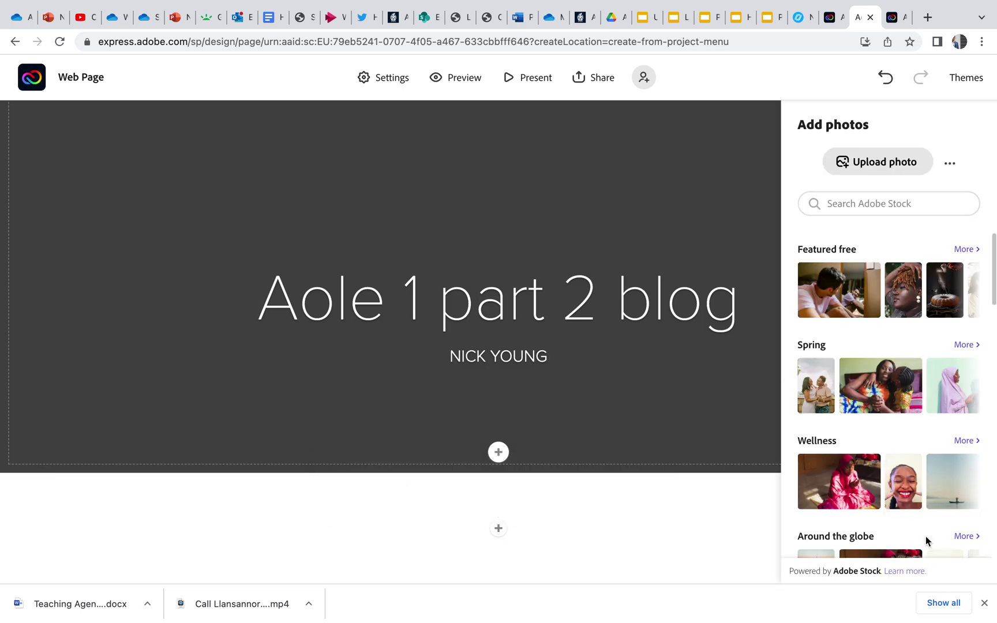
pyautogui.scroll(-15, 932, 528)
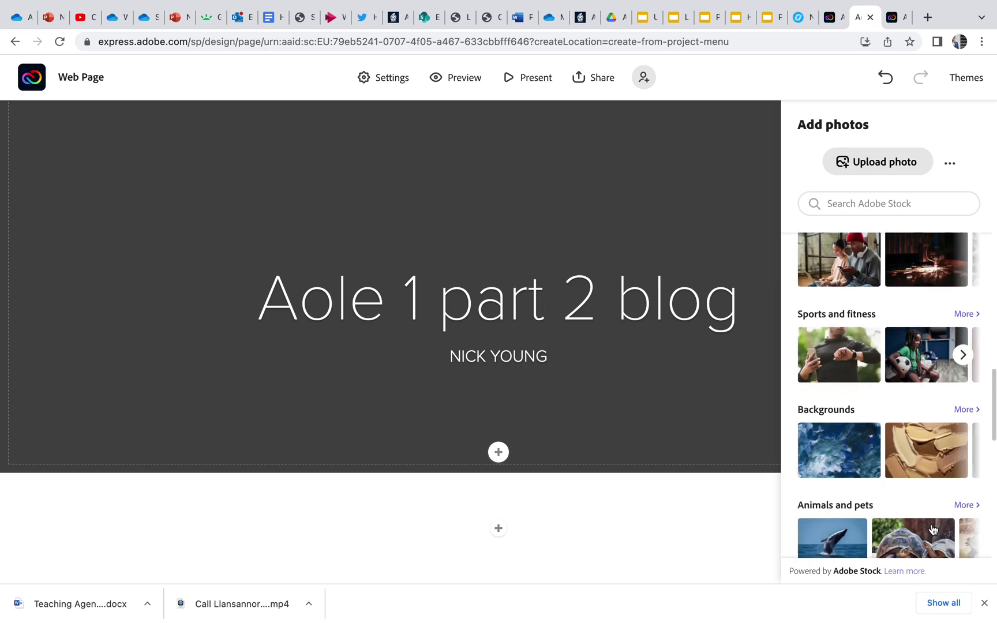
pyautogui.scroll(-1, 933, 530)
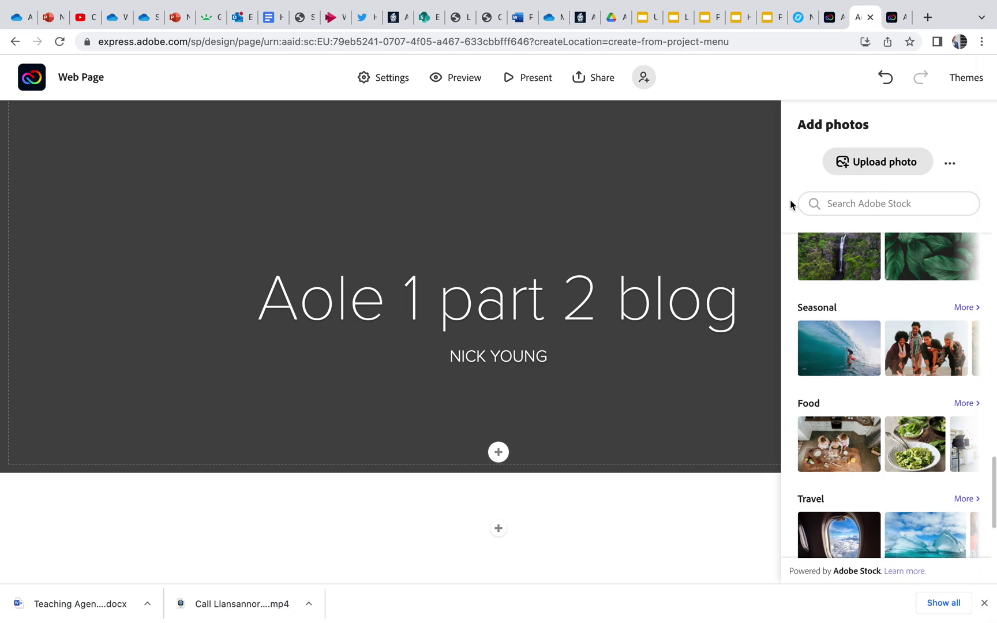
pyautogui.click(737, 197)
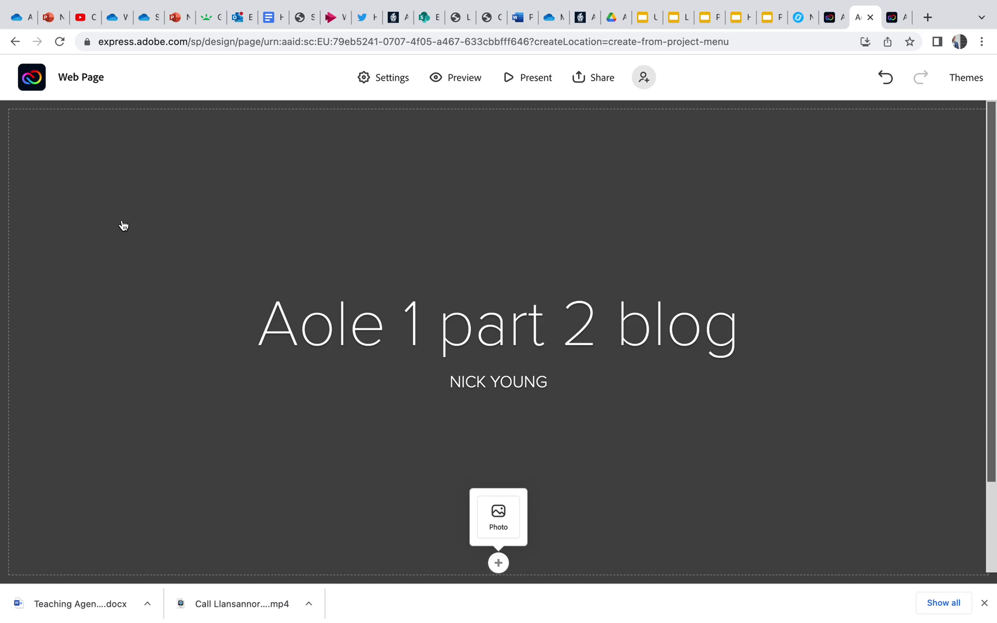
# Publish the page under the Education category and create its share link
pyautogui.click(599, 78)
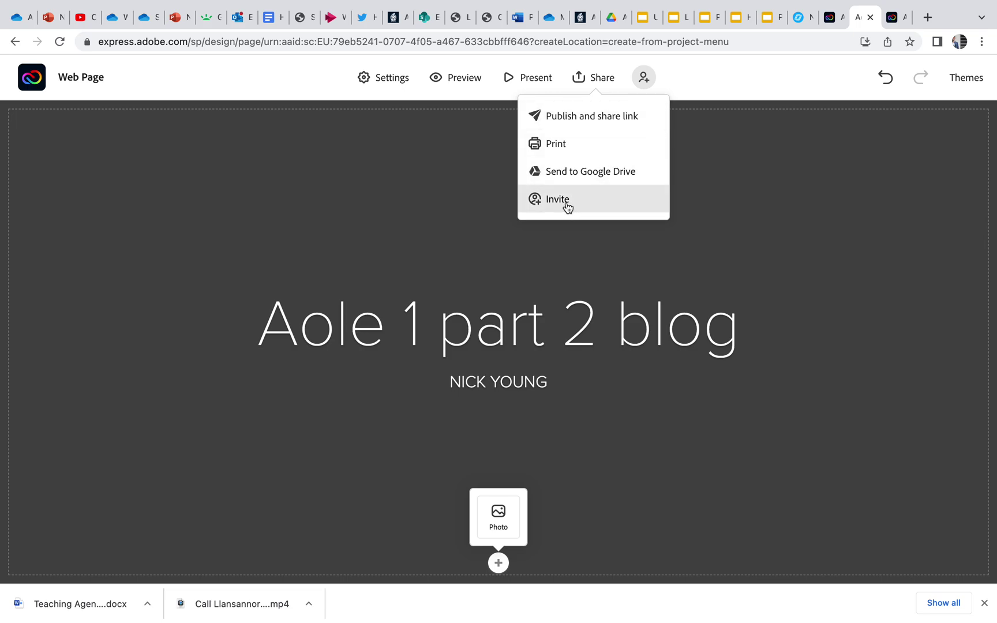
pyautogui.click(608, 121)
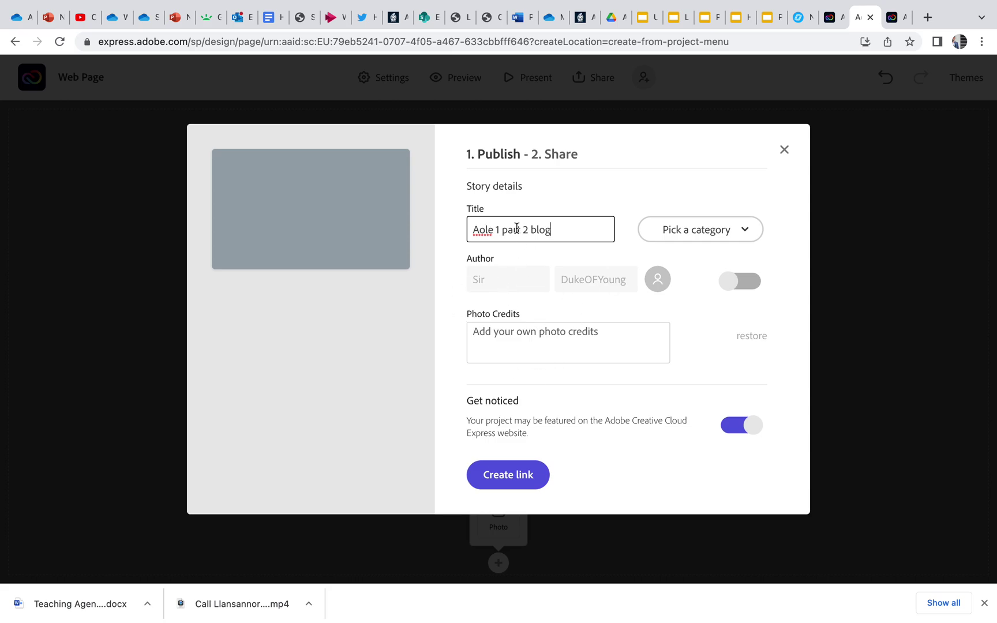
pyautogui.click(730, 235)
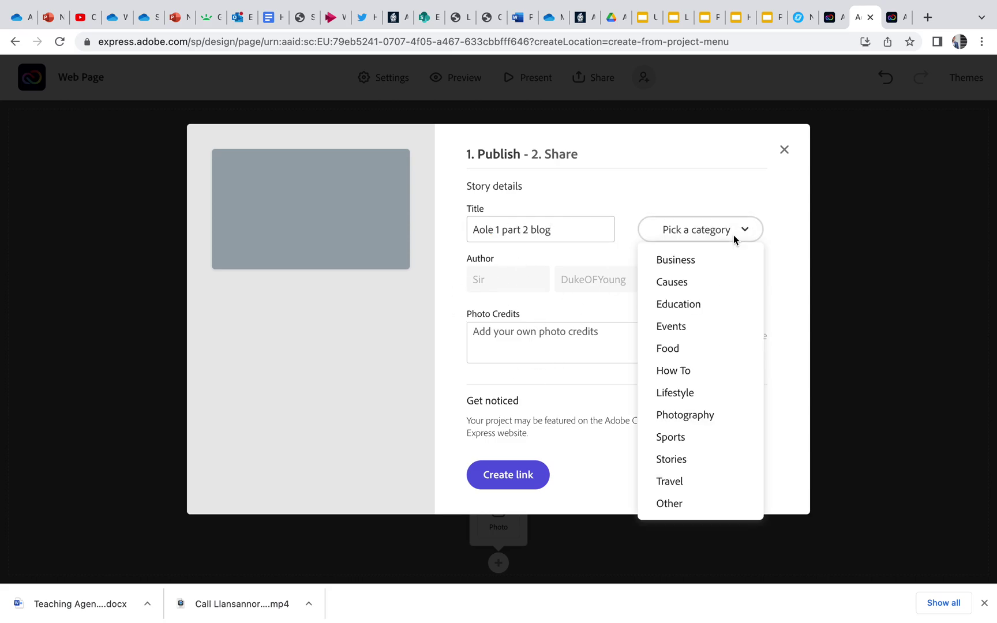
pyautogui.click(718, 306)
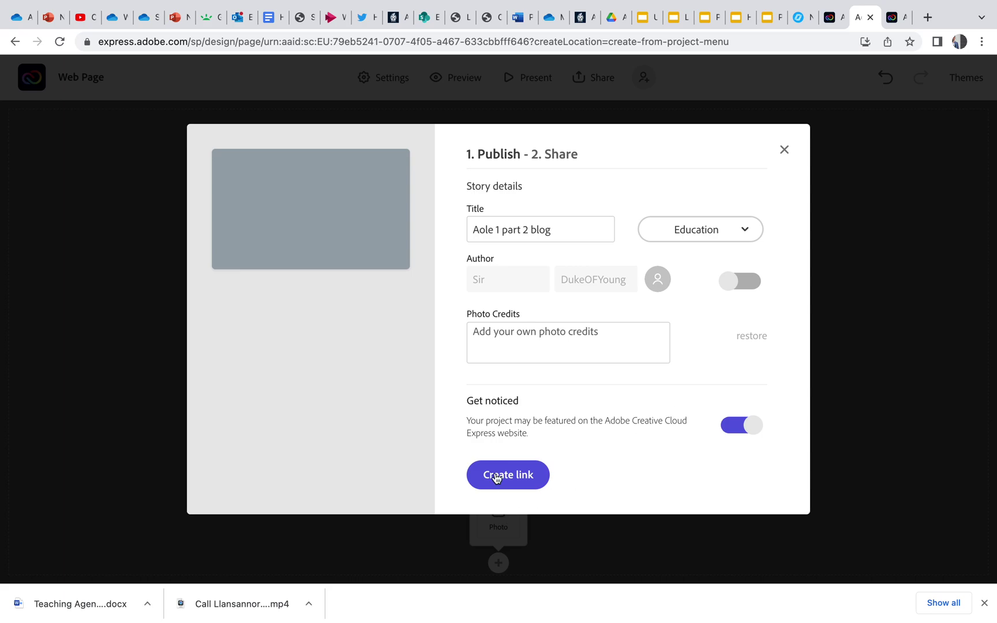
pyautogui.click(514, 475)
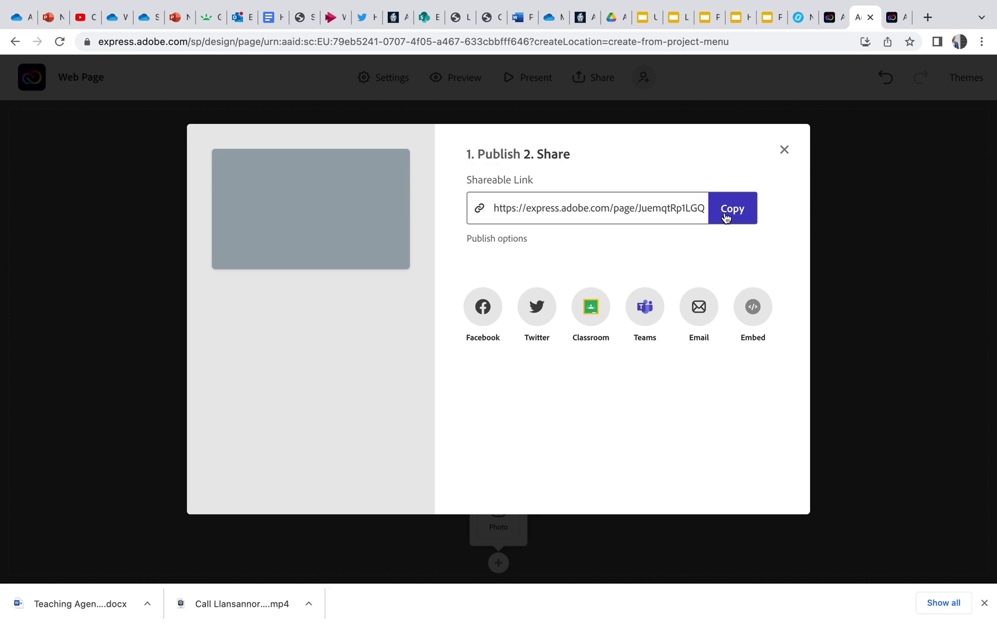
# Select the published page's URL and copy it
pyautogui.click(583, 211)
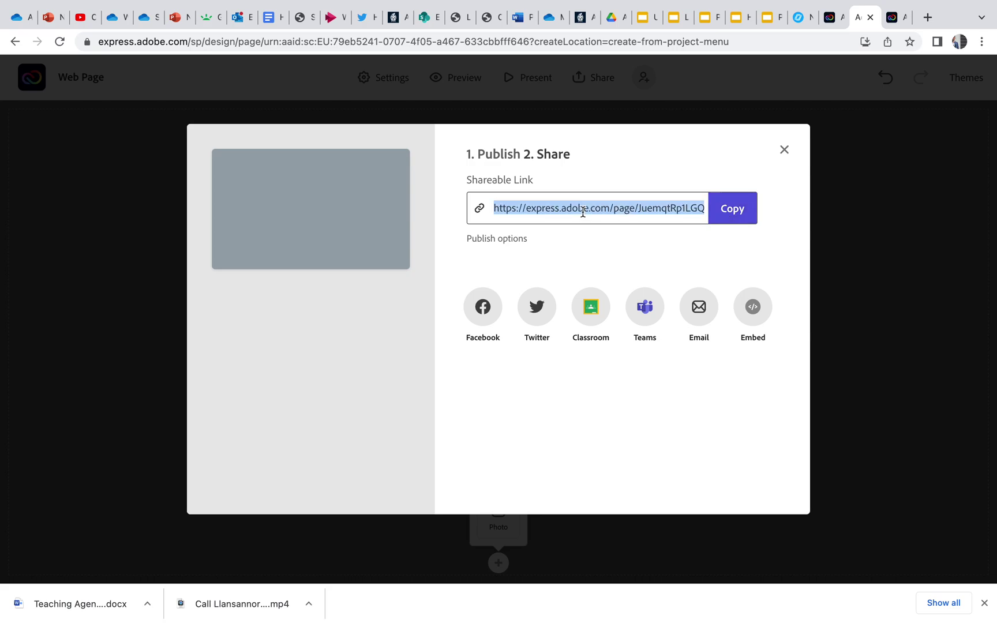
pyautogui.click(735, 215)
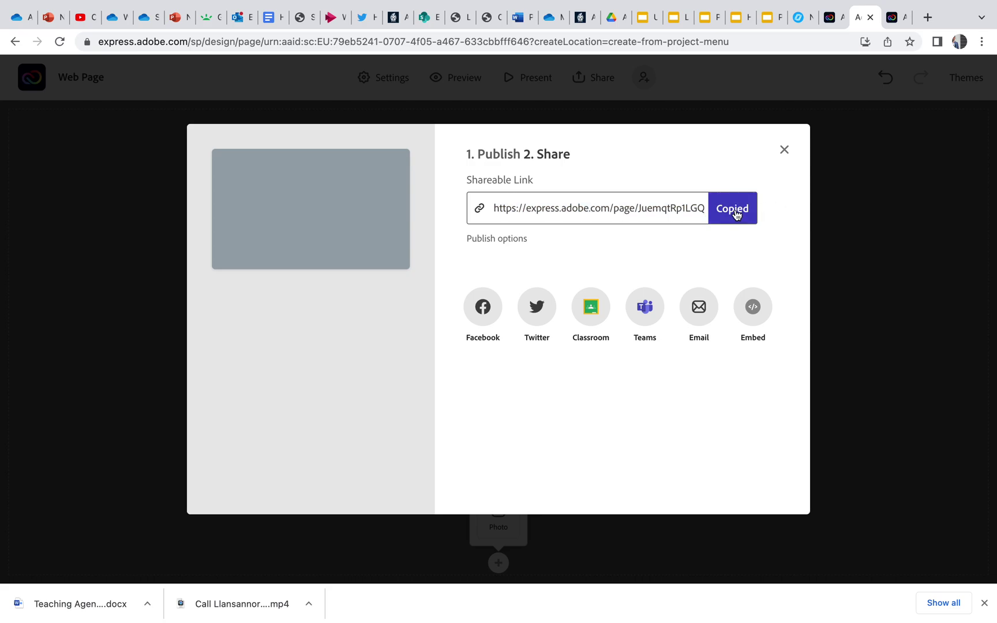